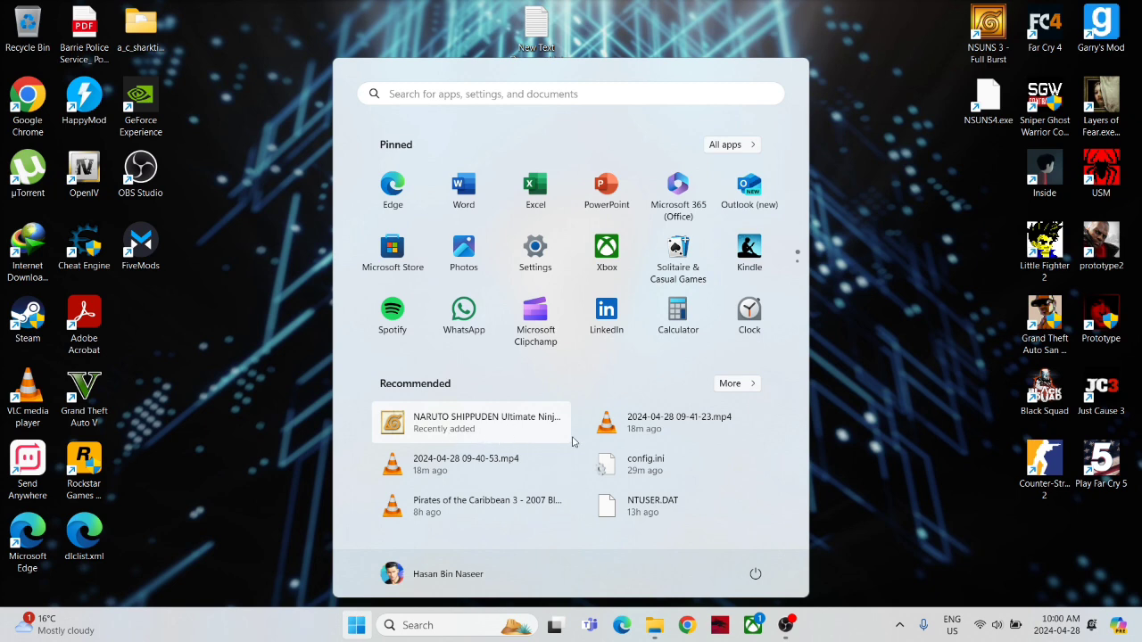
# Dismiss the Start menu to return to the desktop.
pyautogui.click(881, 355)
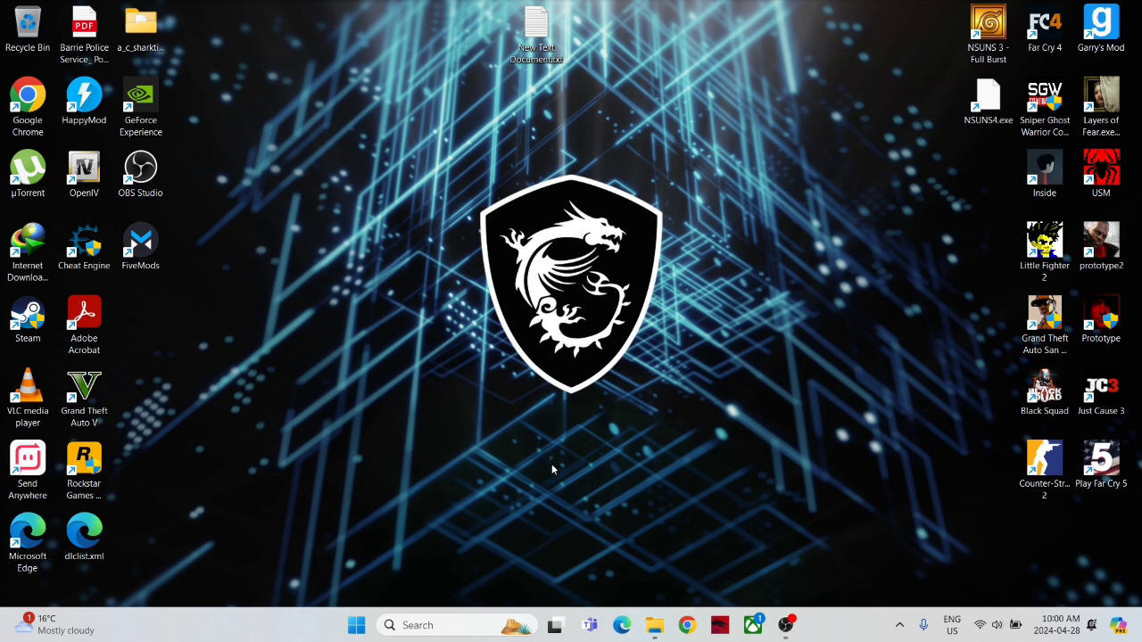
# Search 'device' from the Start menu and open Device Manager.
pyautogui.click(356, 628)
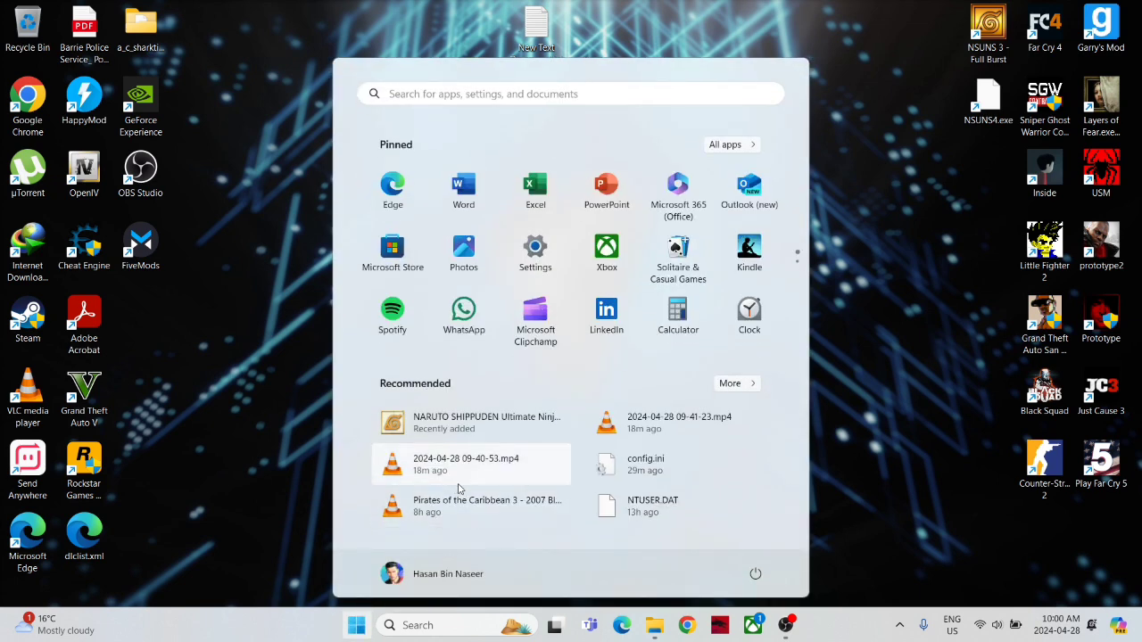
pyautogui.click(459, 489)
pyautogui.press('super')
pyautogui.write('device')
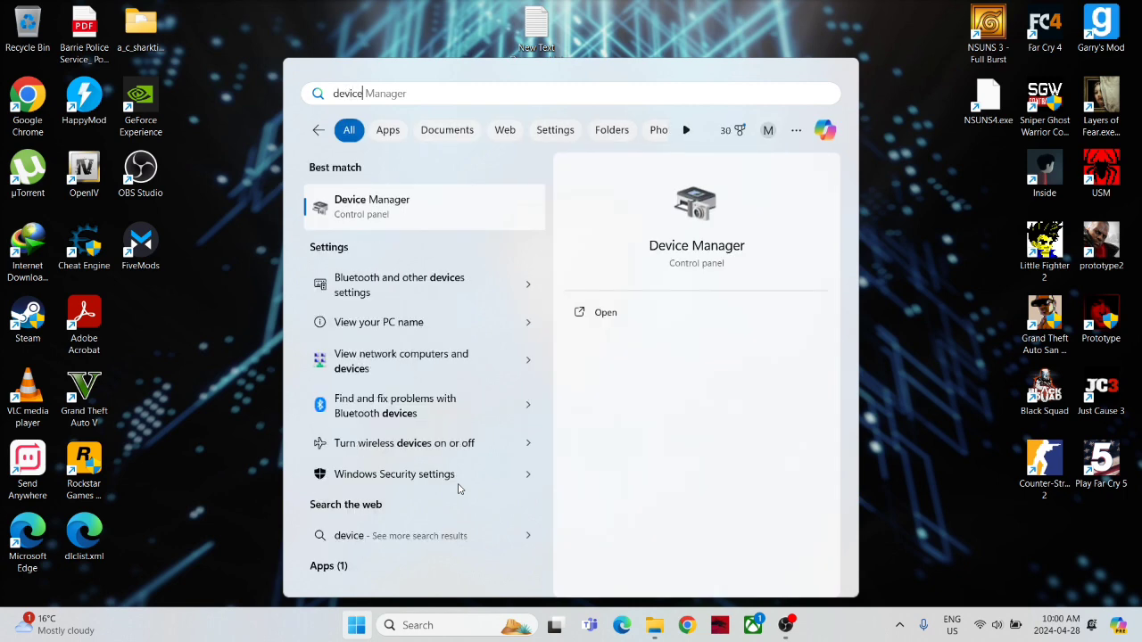
pyautogui.click(339, 214)
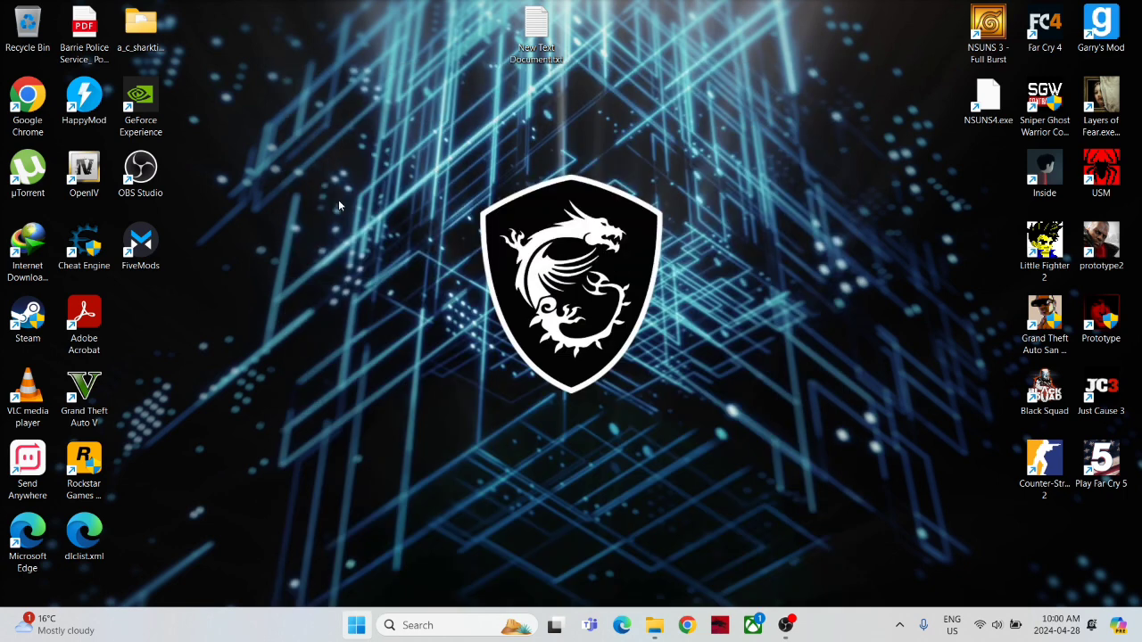
# Expand Display adaptors to check the Intel UHD and GTX 1650 adapters, then close Device Manager.
pyautogui.click(138, 195)
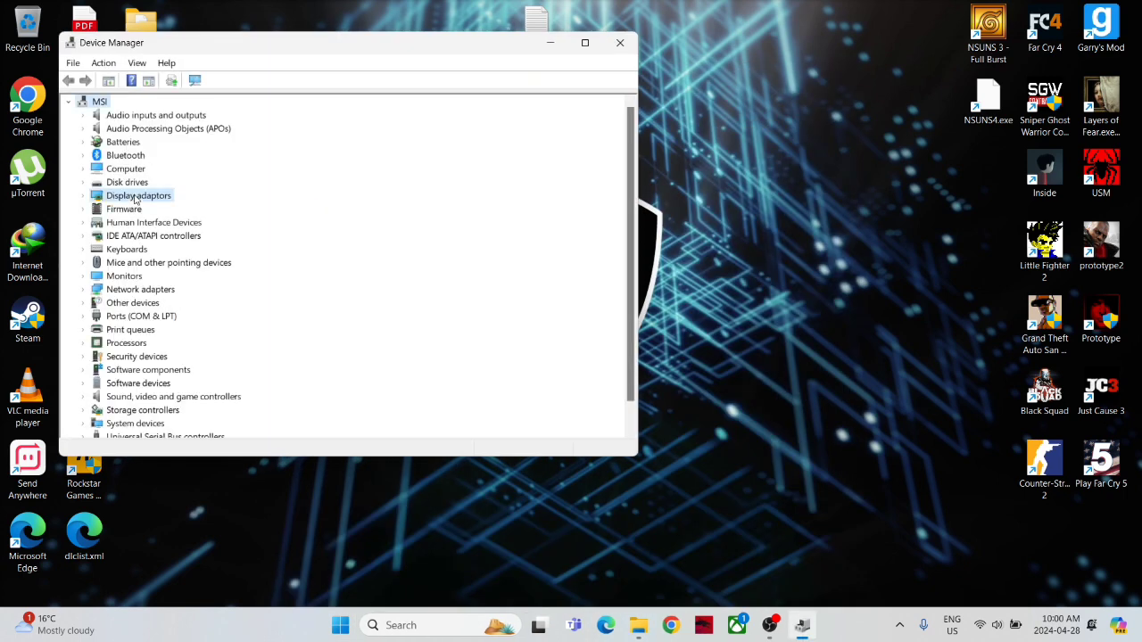
pyautogui.doubleClick(136, 197)
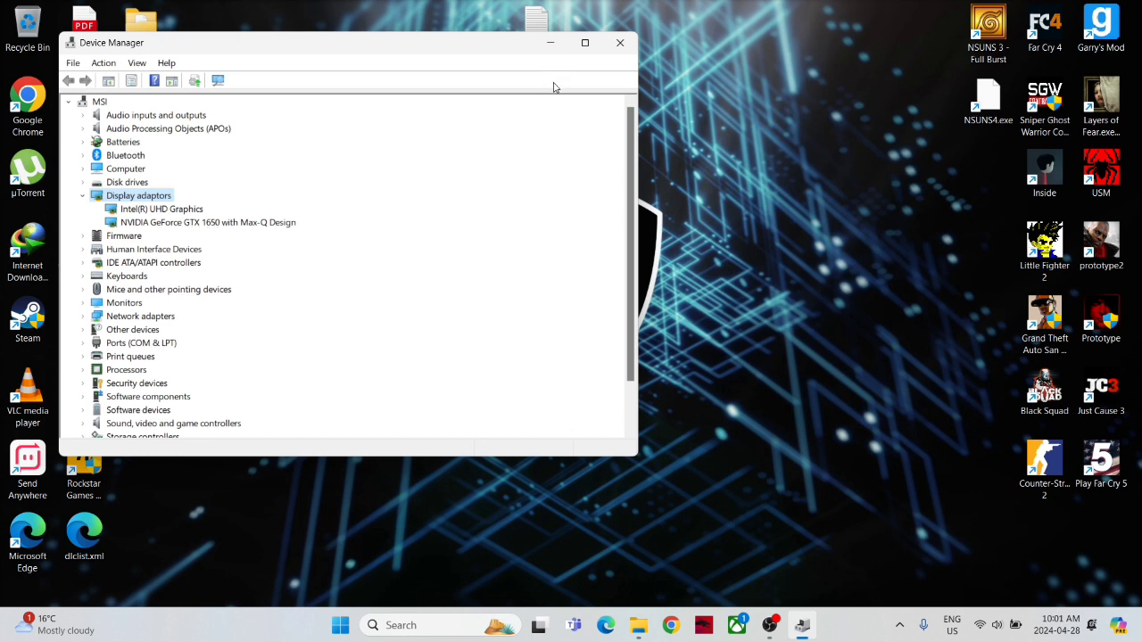
pyautogui.click(621, 43)
pyautogui.click(687, 625)
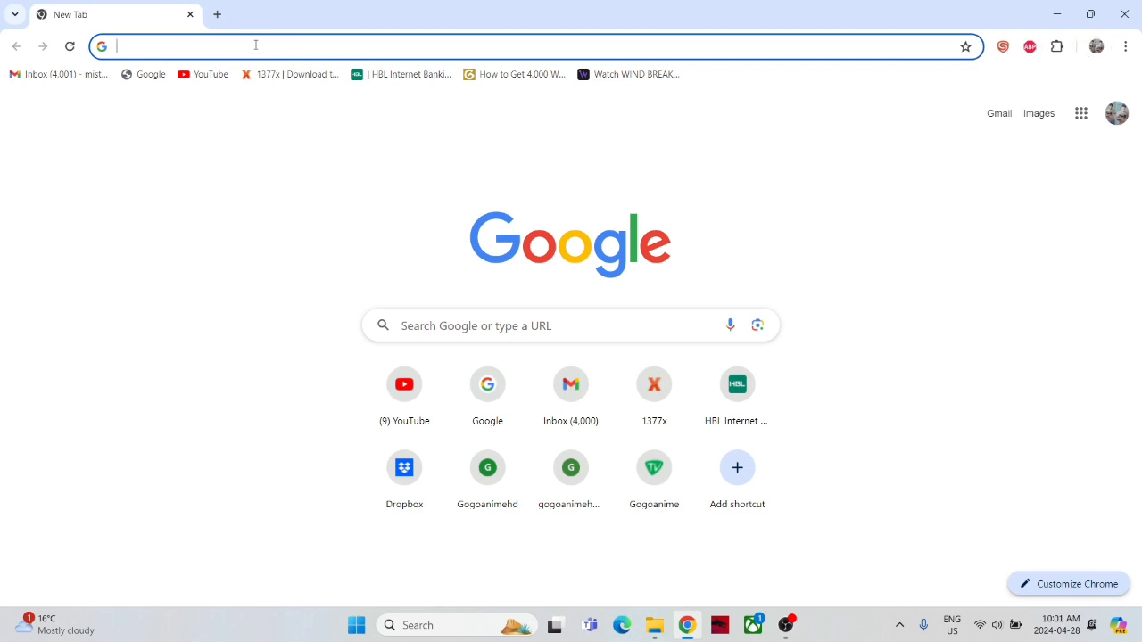
# Load nvidia.com/download/find.aspx in Chrome's address bar.
pyautogui.write('nvidia')
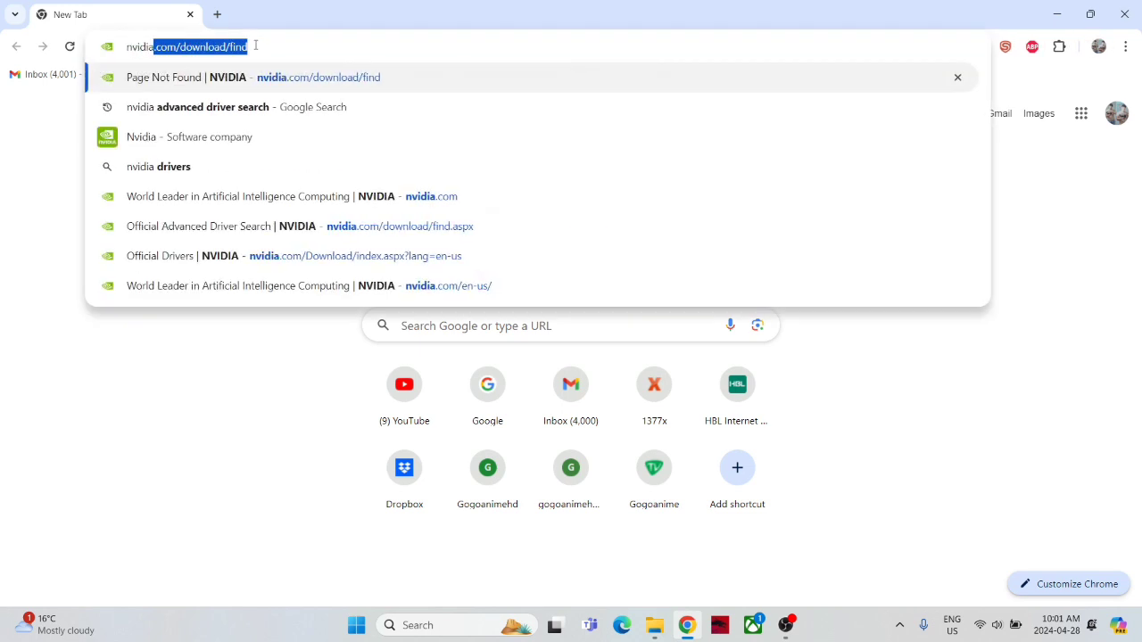
pyautogui.write('.com/d')
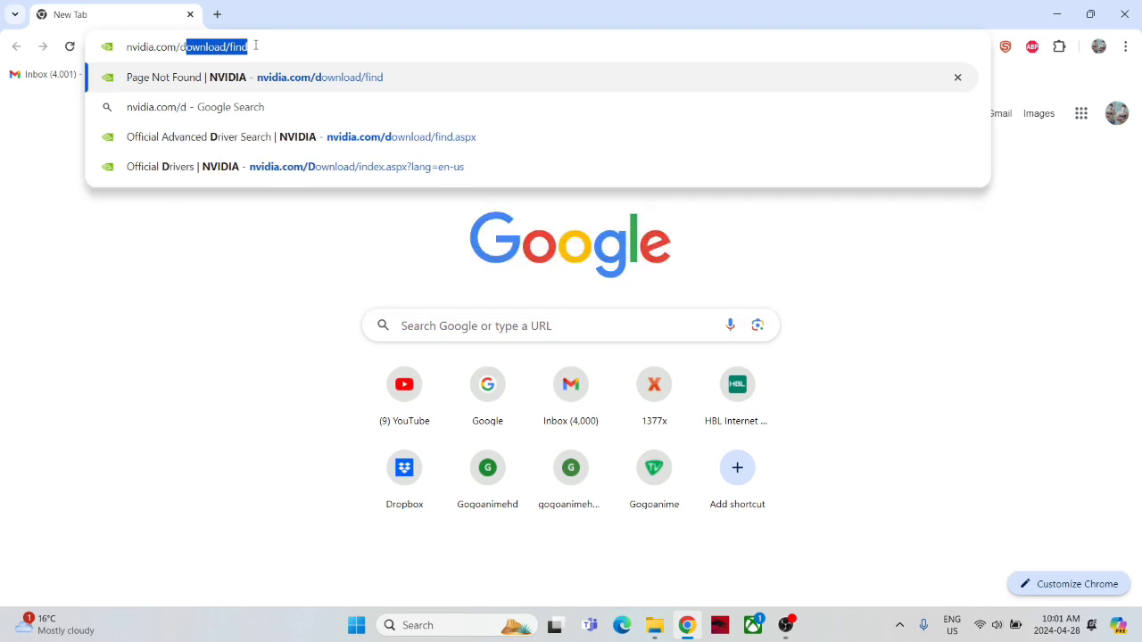
pyautogui.write('ownload/')
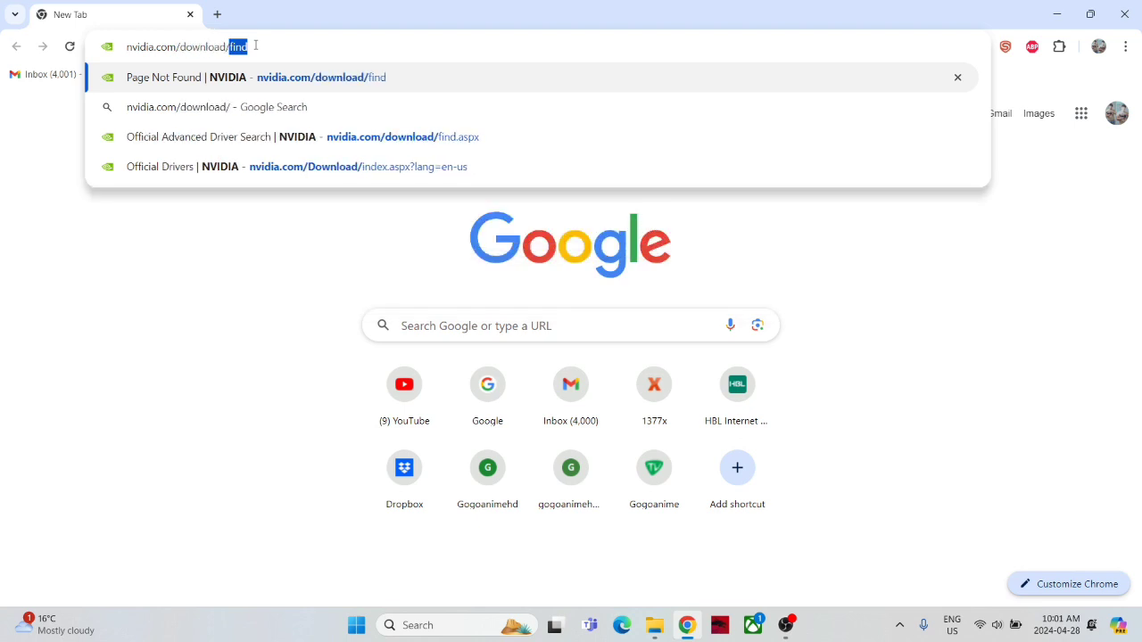
pyautogui.write('find.aspx')
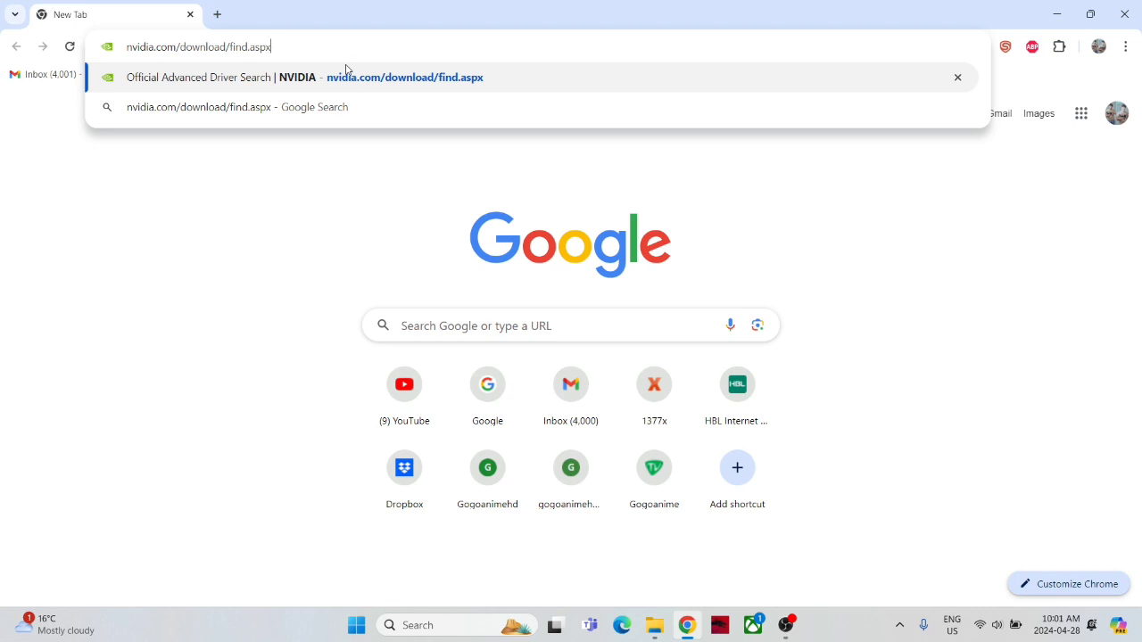
pyautogui.press('Return')
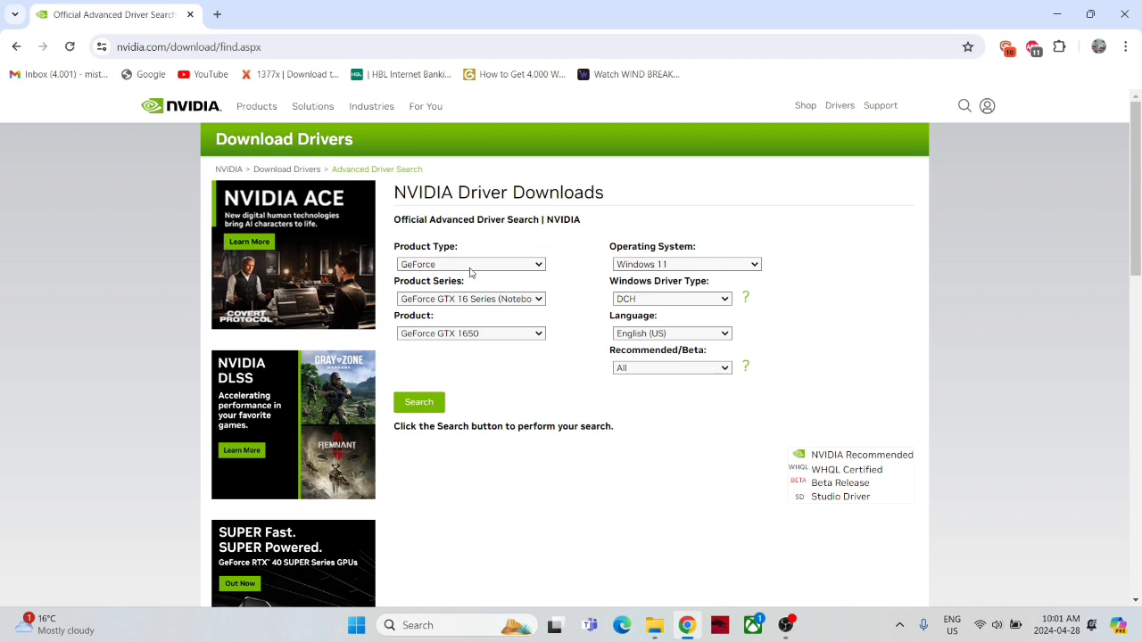
# Search drivers for GTX 16 Series (Notebooks), GeForce GTX 1650, Windows 11, DCH type.
pyautogui.click(466, 301)
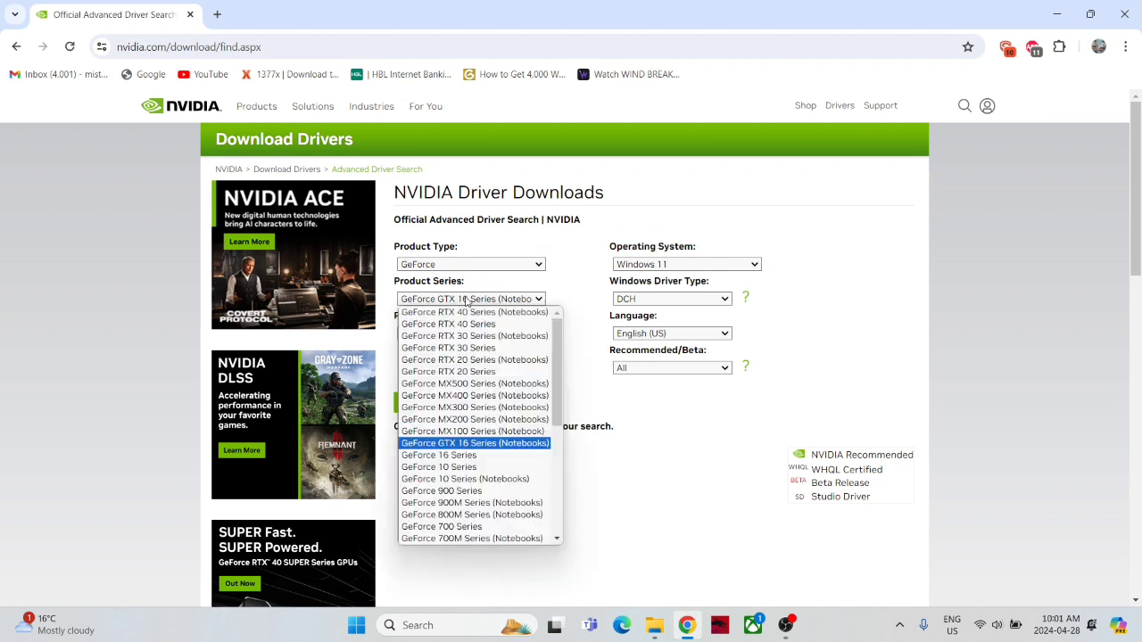
pyautogui.click(467, 443)
pyautogui.click(460, 334)
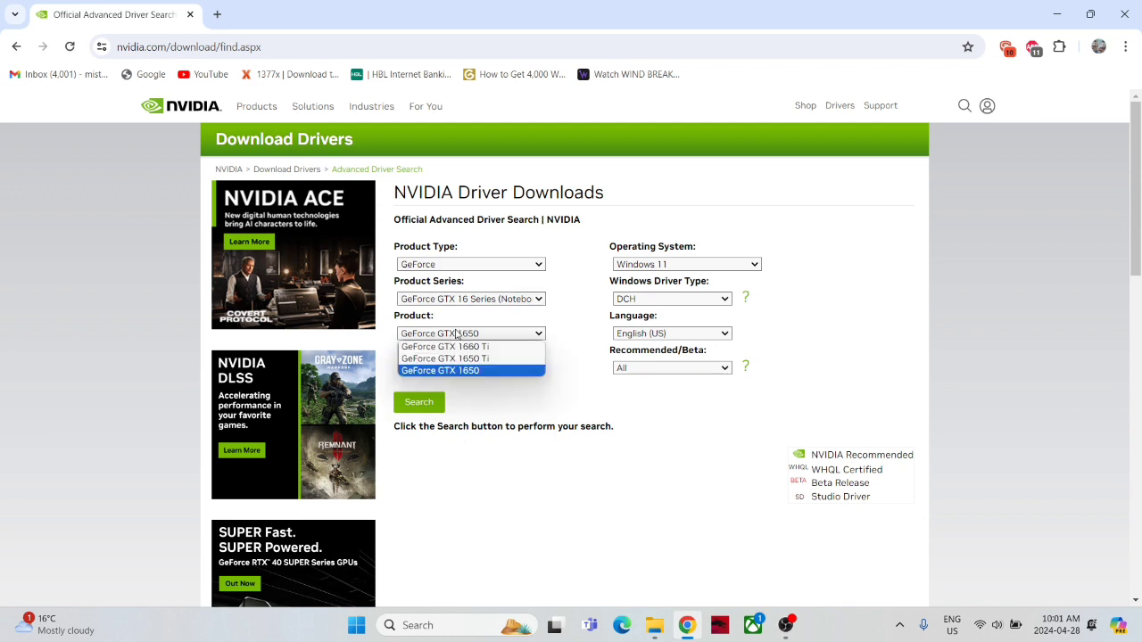
pyautogui.click(465, 373)
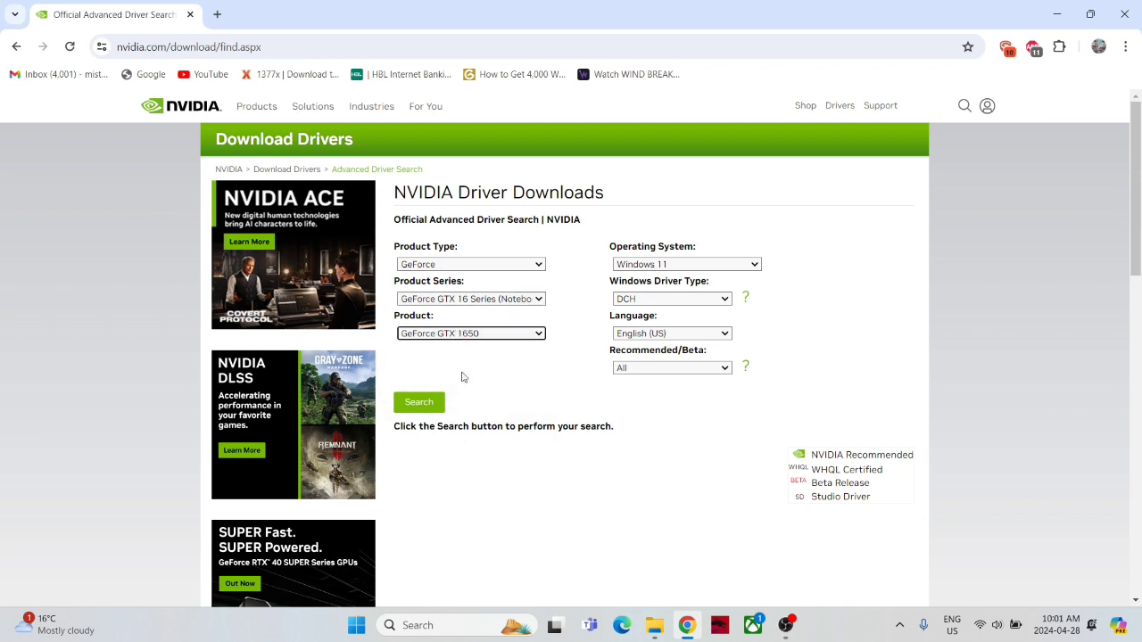
pyautogui.click(683, 265)
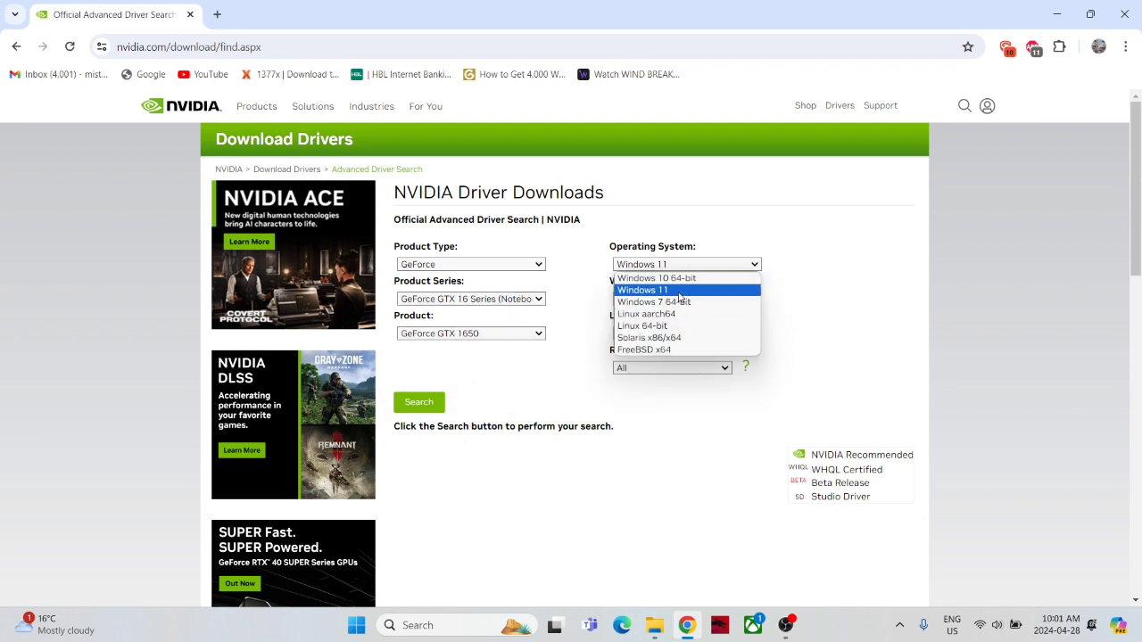
pyautogui.click(679, 294)
pyautogui.click(659, 303)
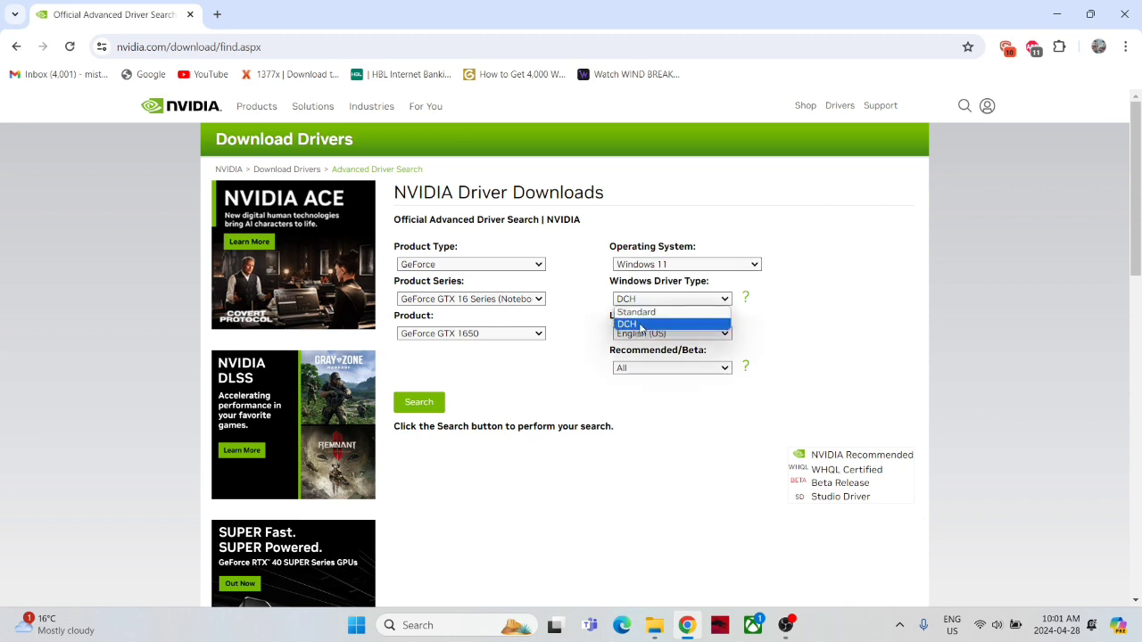
pyautogui.click(641, 325)
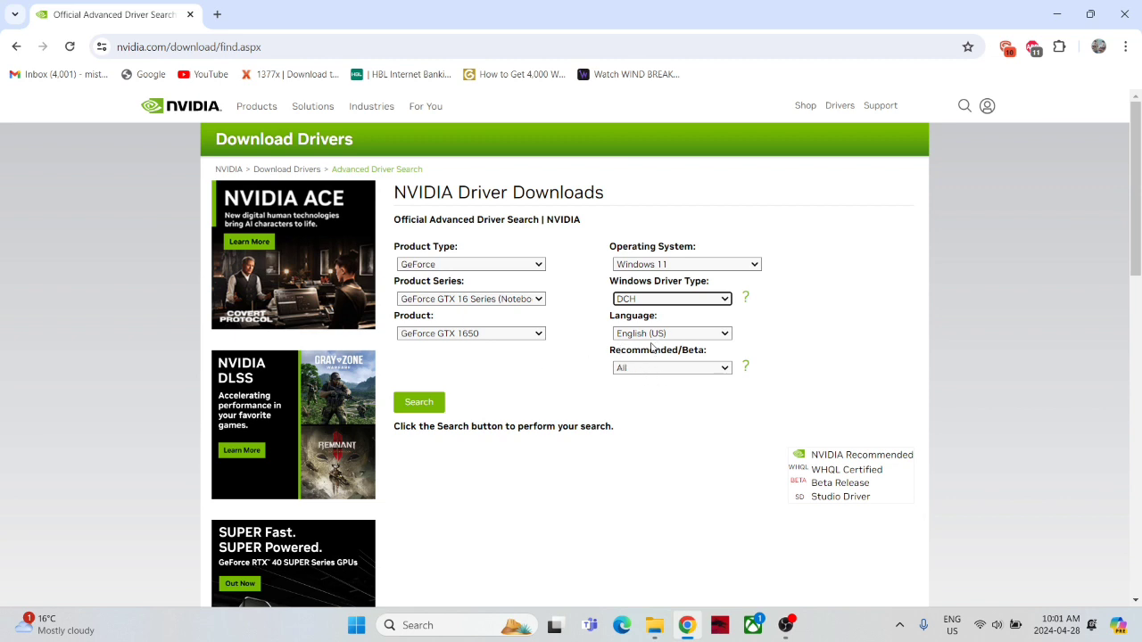
pyautogui.click(418, 403)
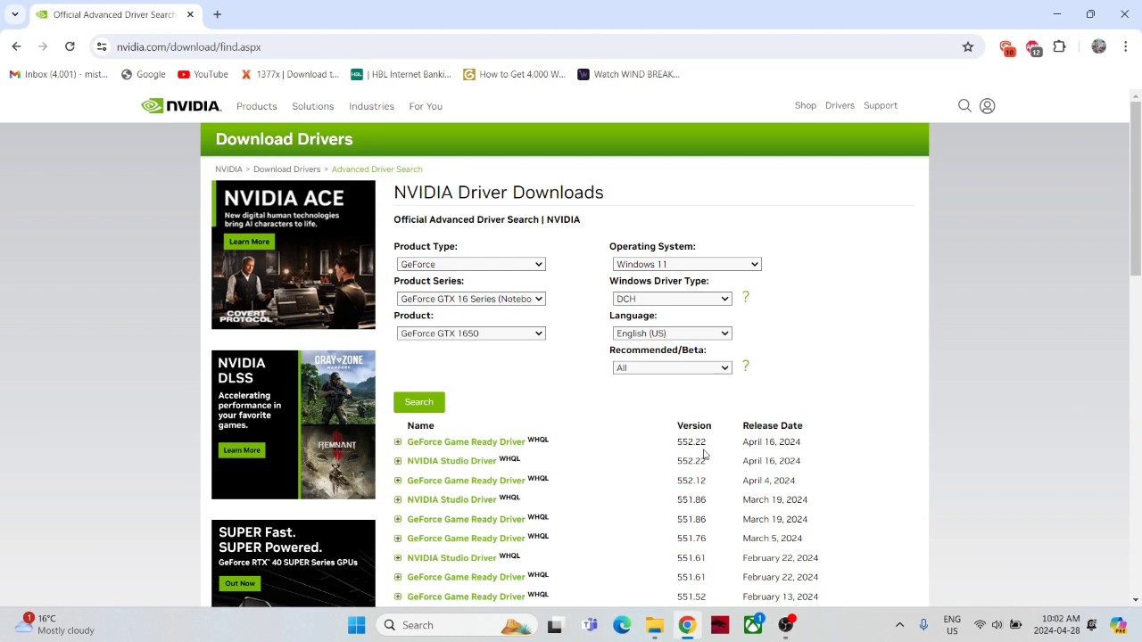
# Scroll the results and open the Game Ready Driver 545.84 download page.
pyautogui.moveTo(707, 441)
pyautogui.mouseDown()
pyautogui.moveTo(671, 443)
pyautogui.moveTo(696, 443)
pyautogui.moveTo(672, 454)
pyautogui.moveTo(700, 448)
pyautogui.mouseUp()
pyautogui.scroll(-3, 721, 459)
pyautogui.scroll(-2, 618, 475)
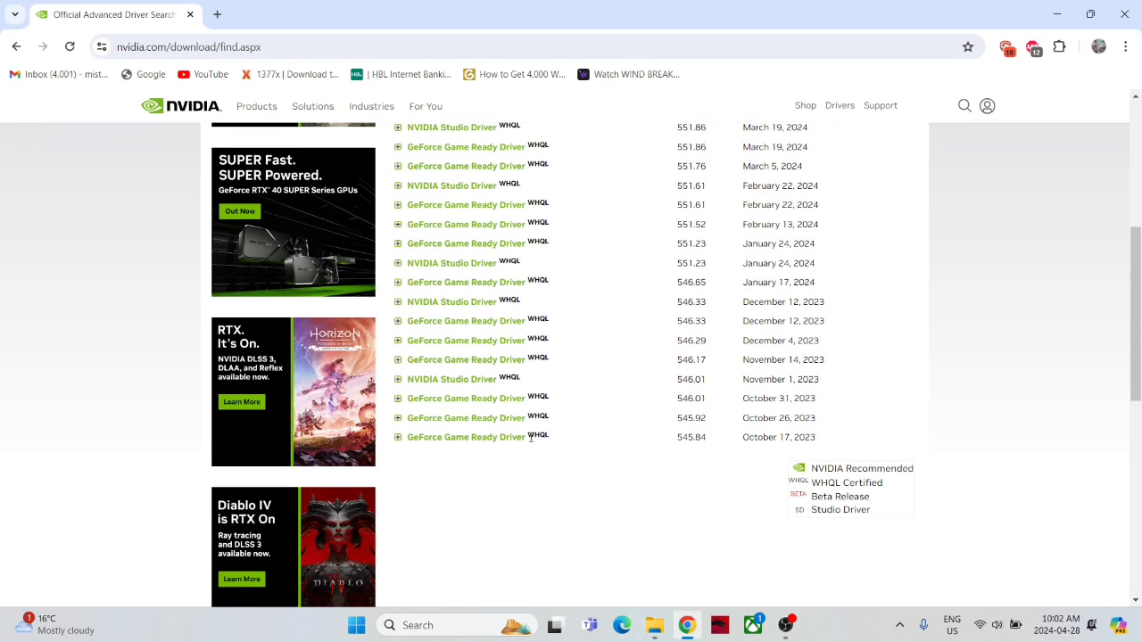
pyautogui.scroll(2, 862, 464)
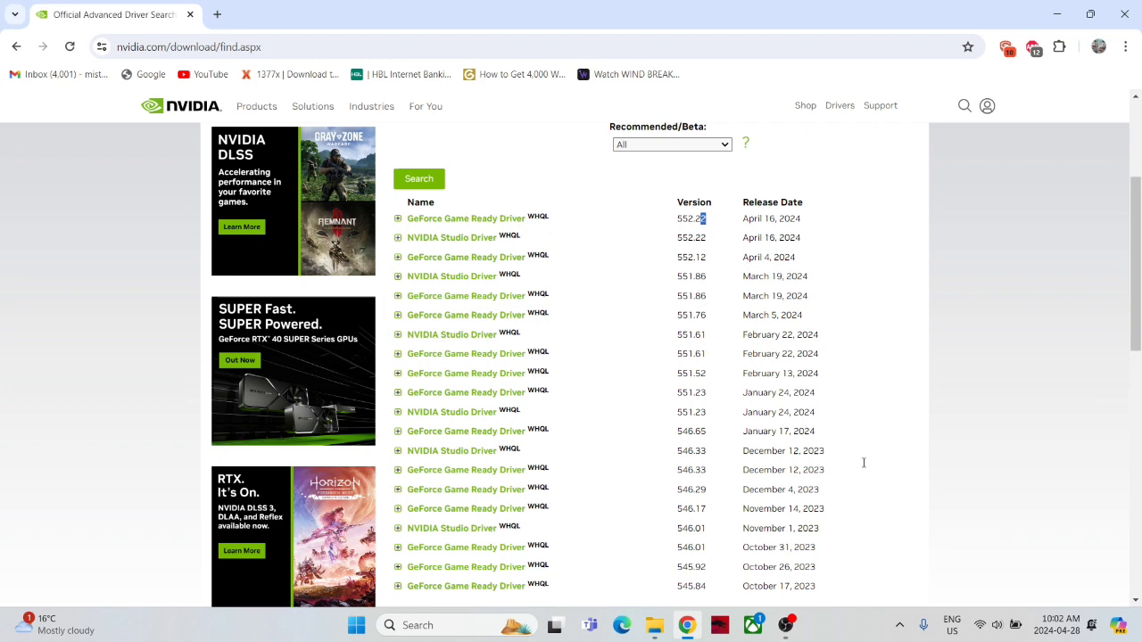
pyautogui.scroll(-1, 862, 467)
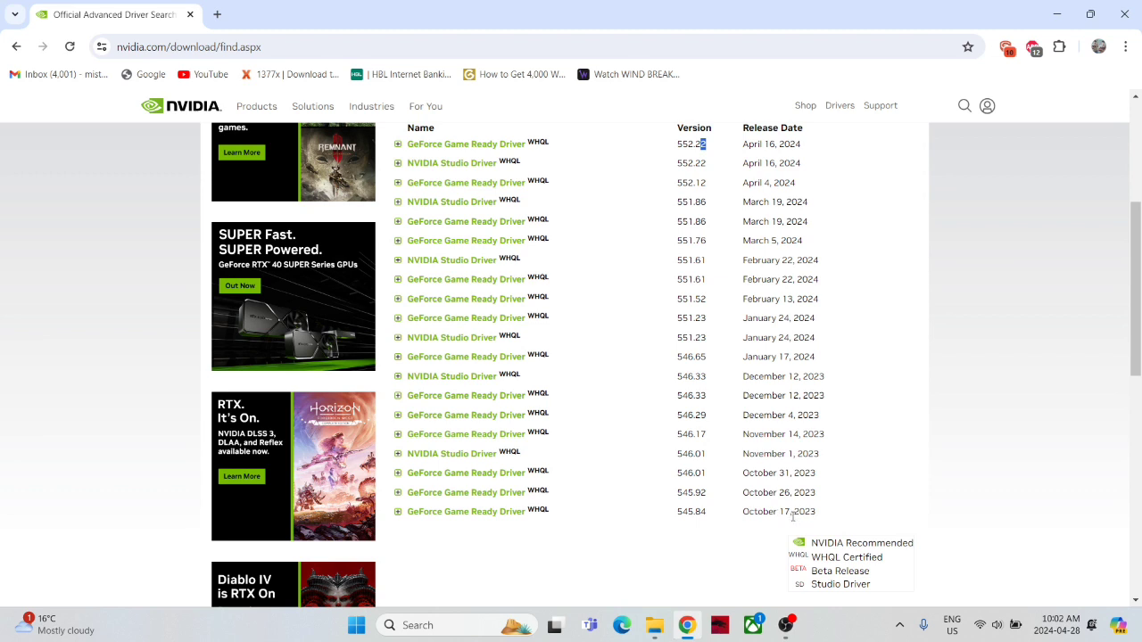
pyautogui.click(463, 512)
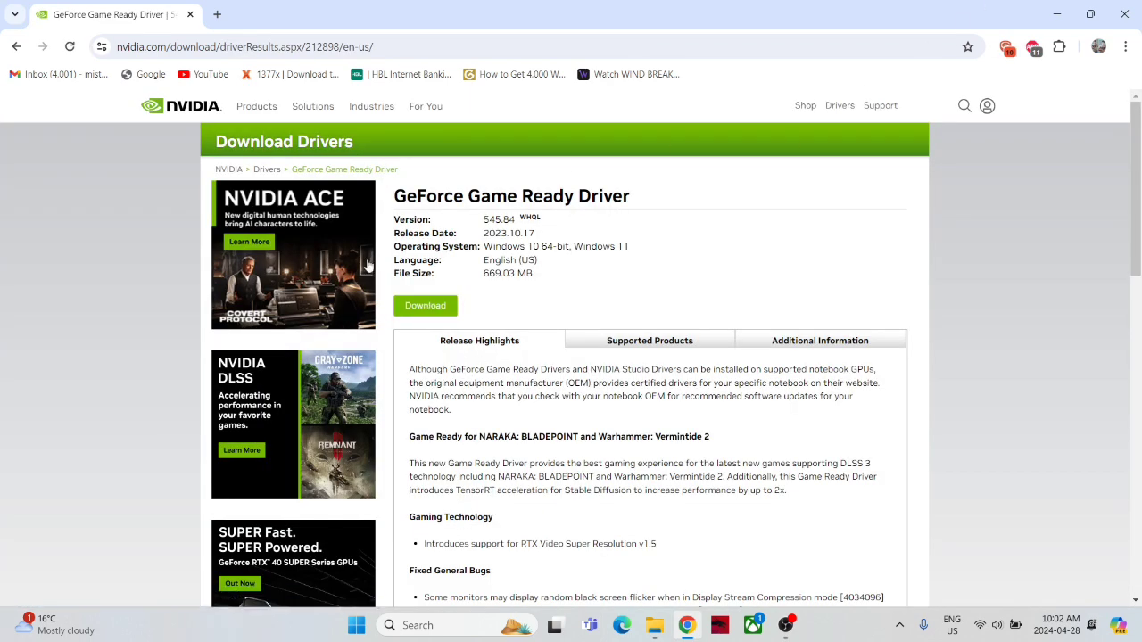
# From Internet Download Manager in the system tray, open the folder of the 545.84 notebook driver.
pyautogui.click(899, 625)
pyautogui.doubleClick(900, 549)
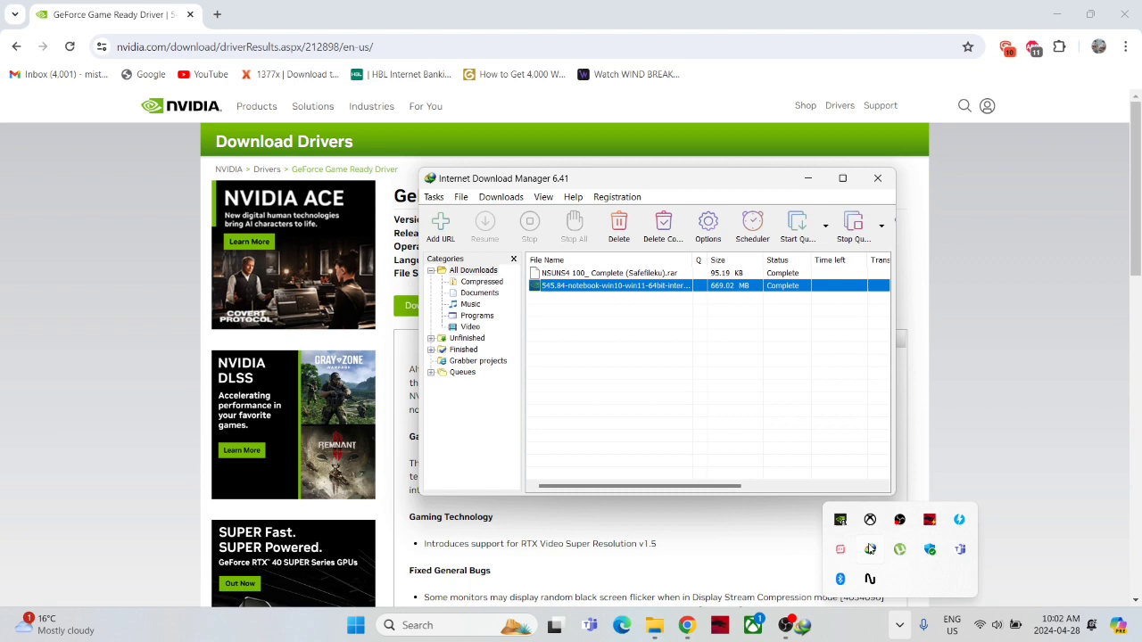
pyautogui.click(649, 286)
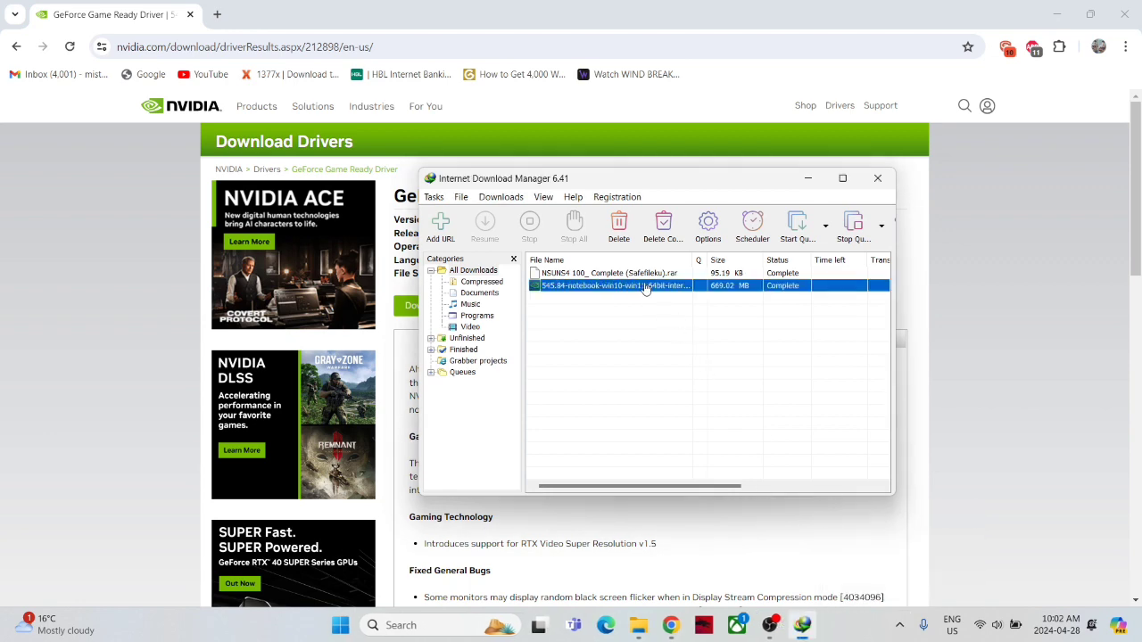
pyautogui.rightClick(645, 286)
pyautogui.click(693, 324)
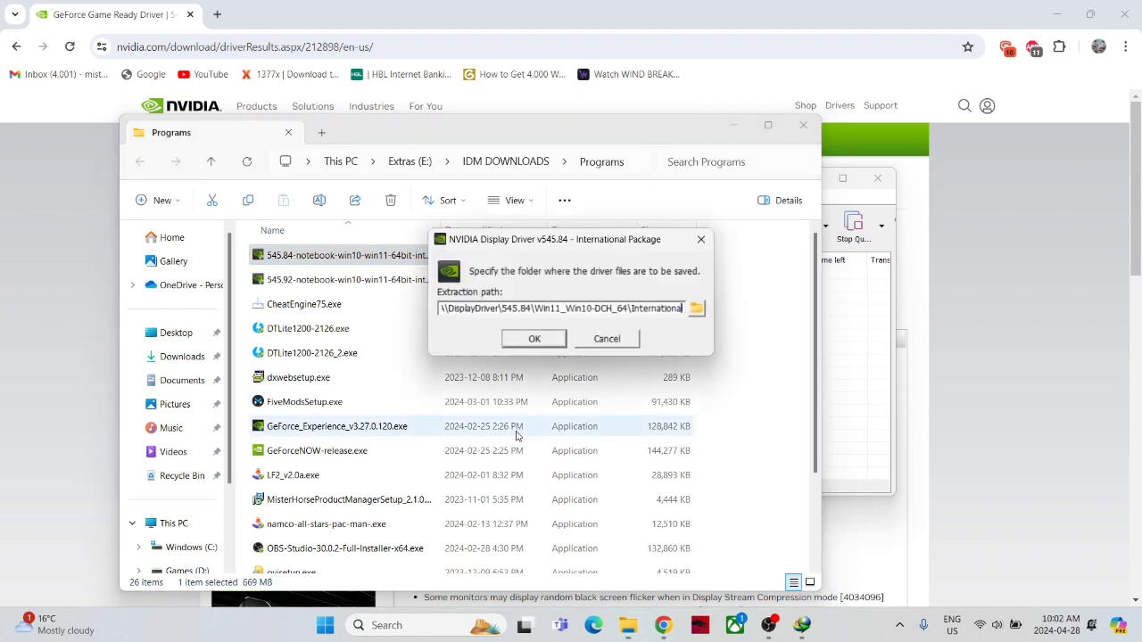
# Accept the default extraction path to unpack the 545.84 driver.
pyautogui.click(529, 339)
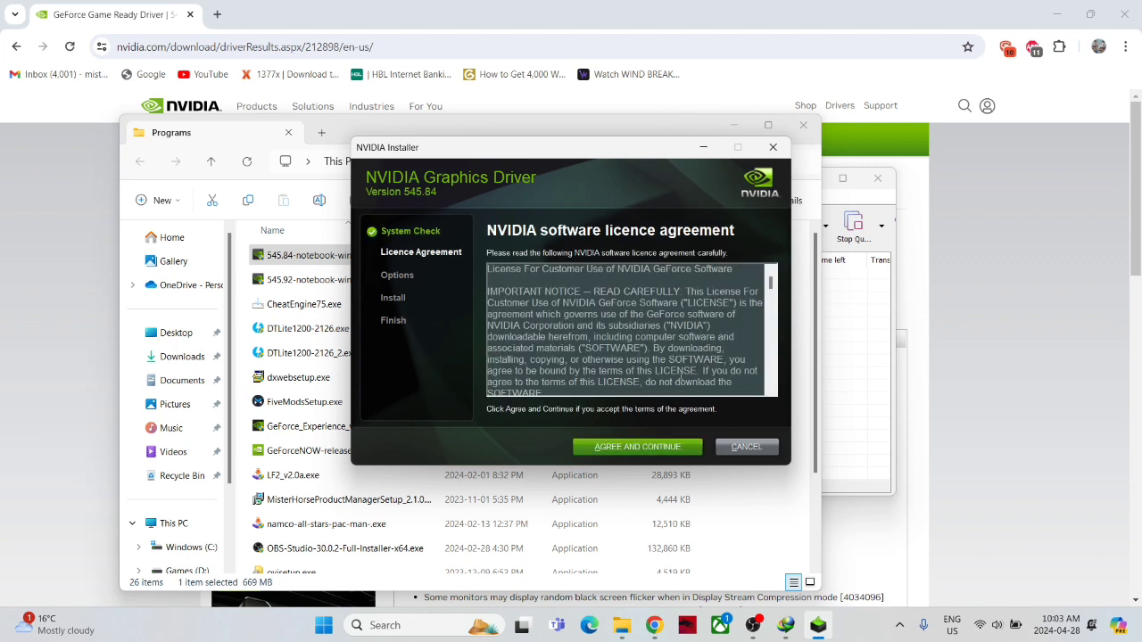
# Accept the licence, choose Custom (Advanced) with a clean installation, and keep the installer minimized.
pyautogui.click(614, 447)
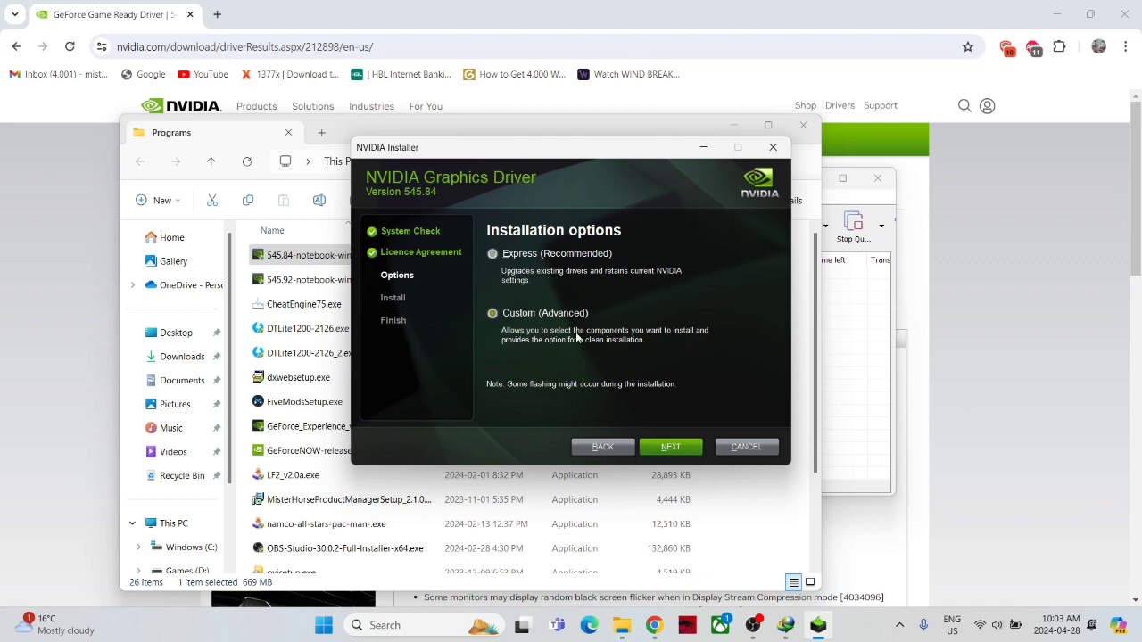
pyautogui.click(671, 447)
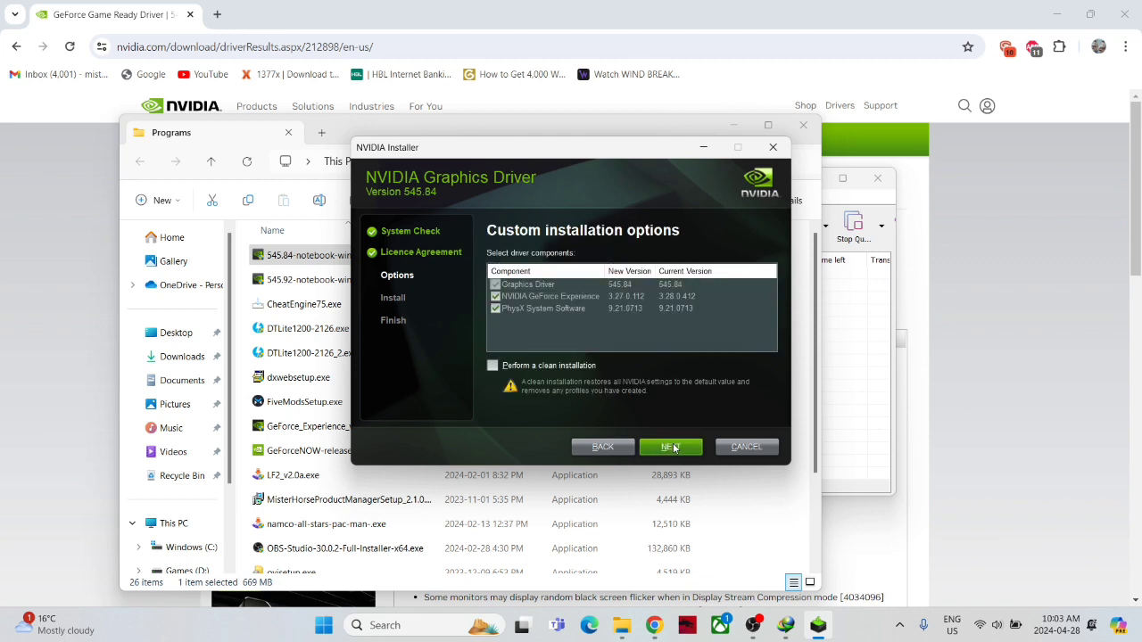
pyautogui.click(493, 367)
pyautogui.click(661, 452)
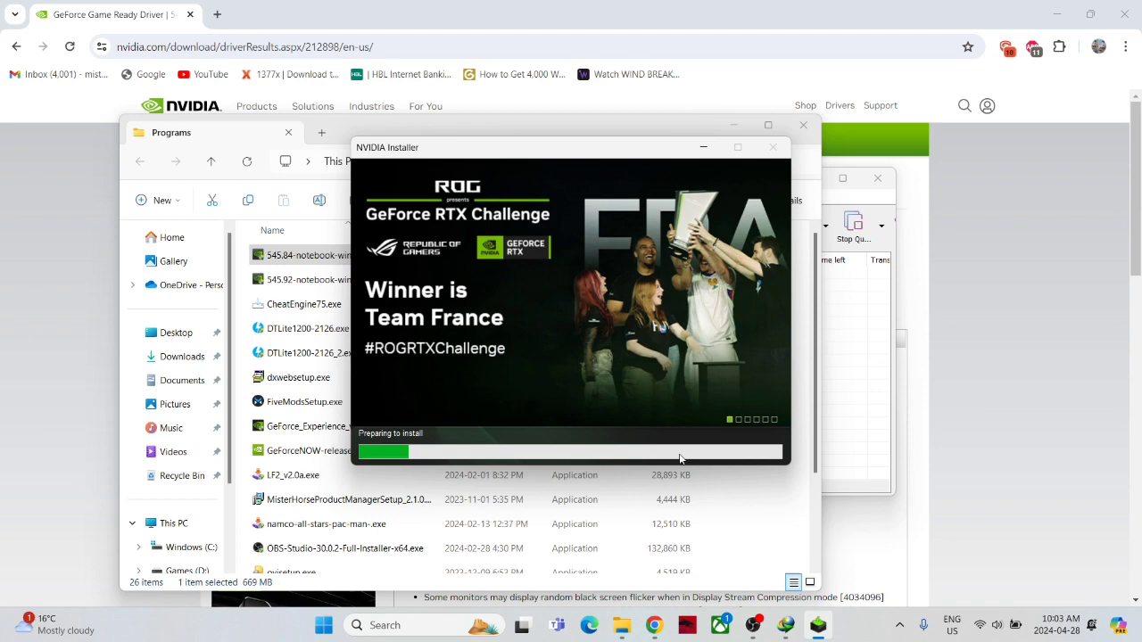
pyautogui.click(703, 147)
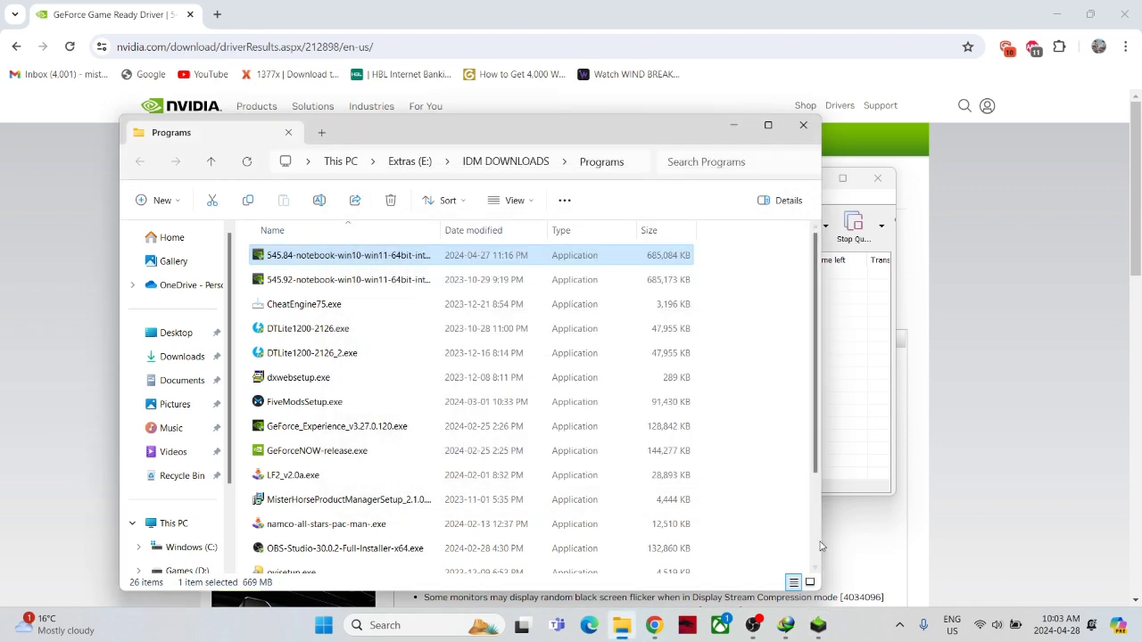
pyautogui.click(818, 625)
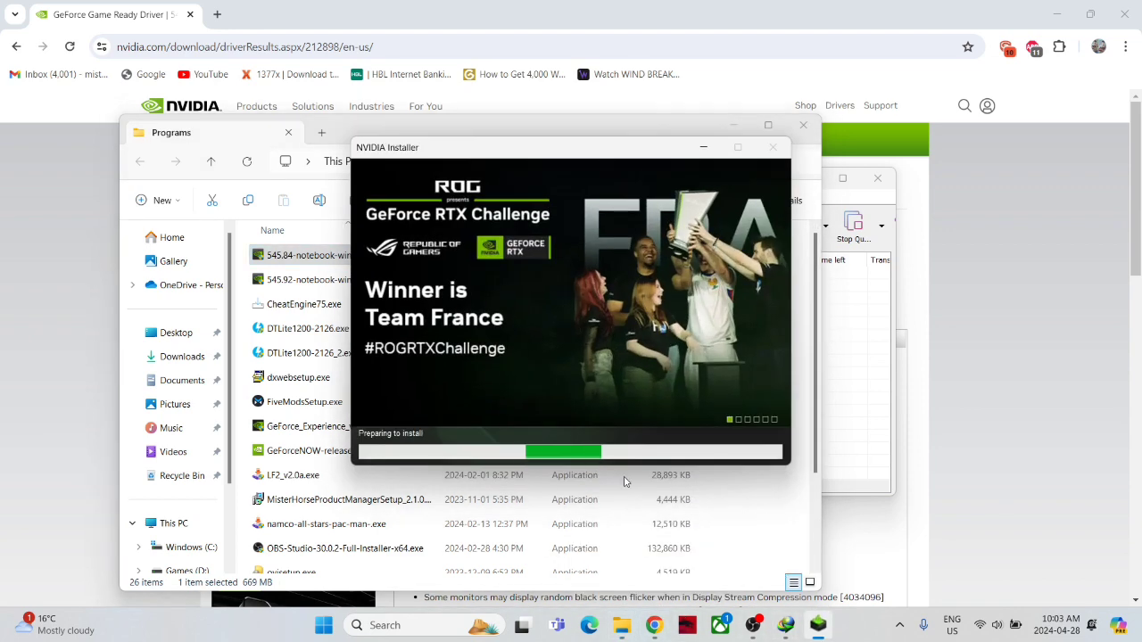
pyautogui.click(703, 147)
# Close the File Explorer, Chrome and Internet Download Manager windows.
pyautogui.click(803, 125)
pyautogui.click(1124, 14)
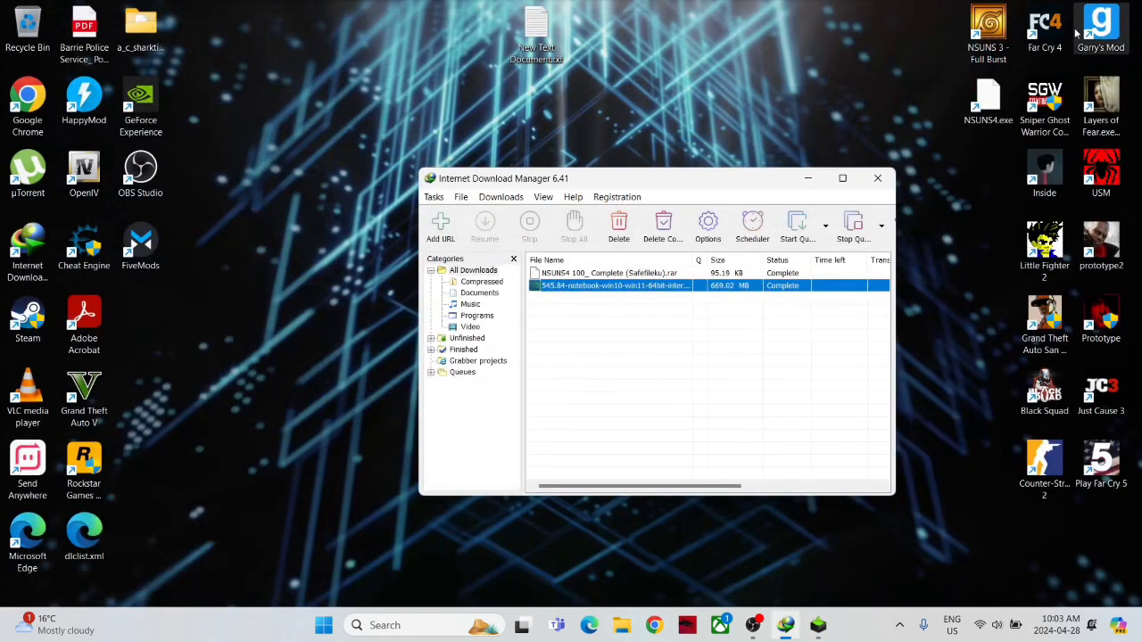
pyautogui.click(881, 178)
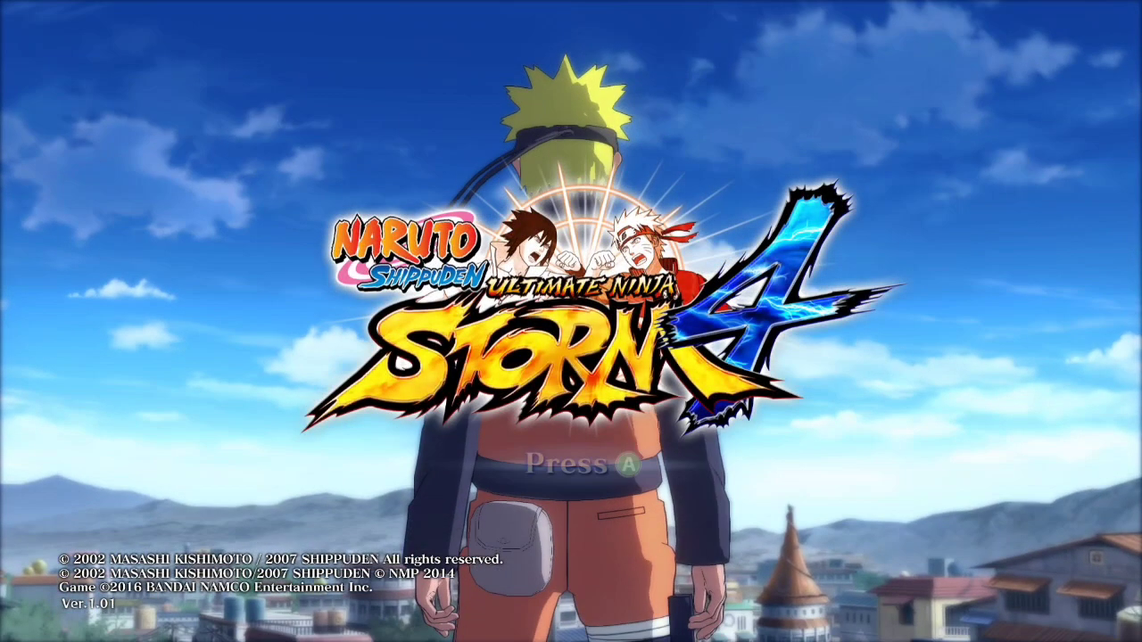
# Pass the title screen and set up a Free Battle VS Battle 1P VS COM.
pyautogui.press('Return')
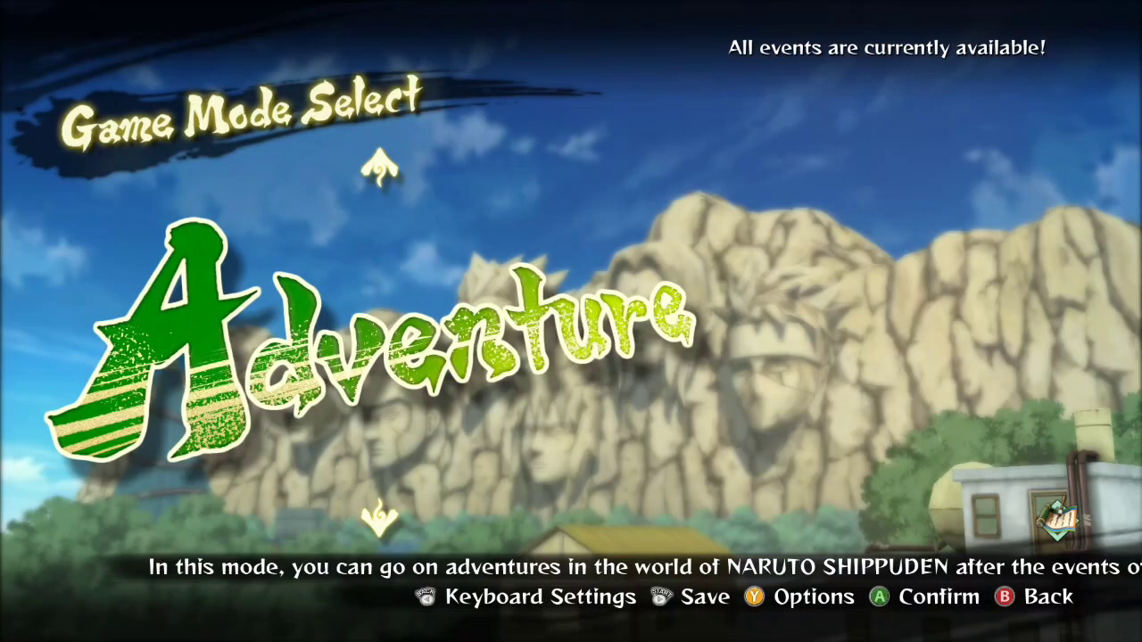
pyautogui.press('Down')
pyautogui.press('Down')
pyautogui.press('Down')
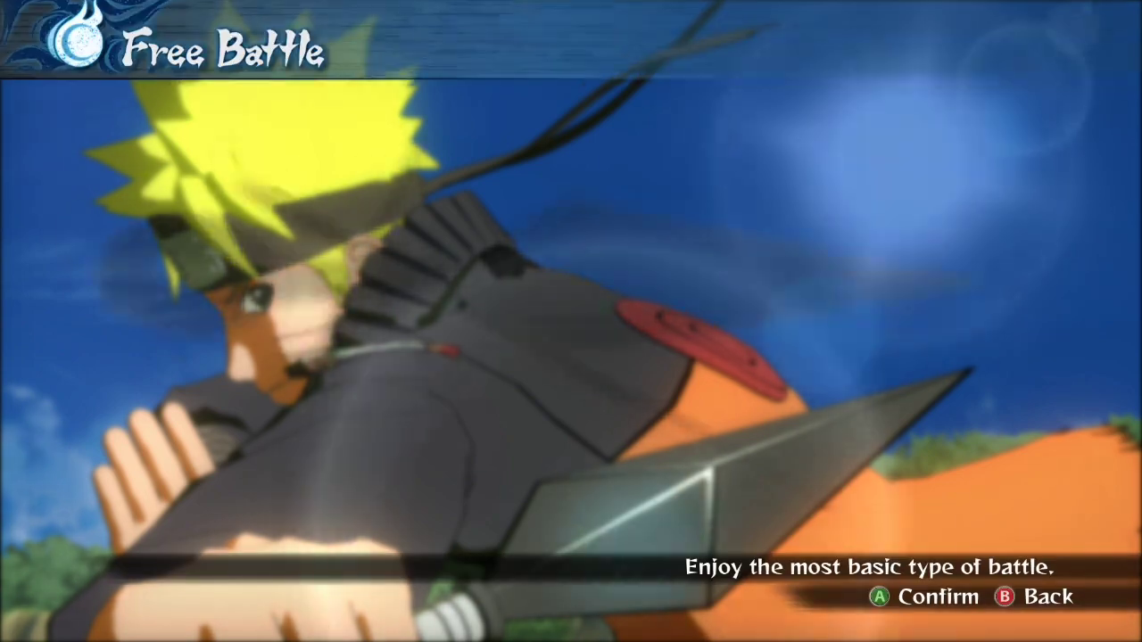
pyautogui.press('Return')
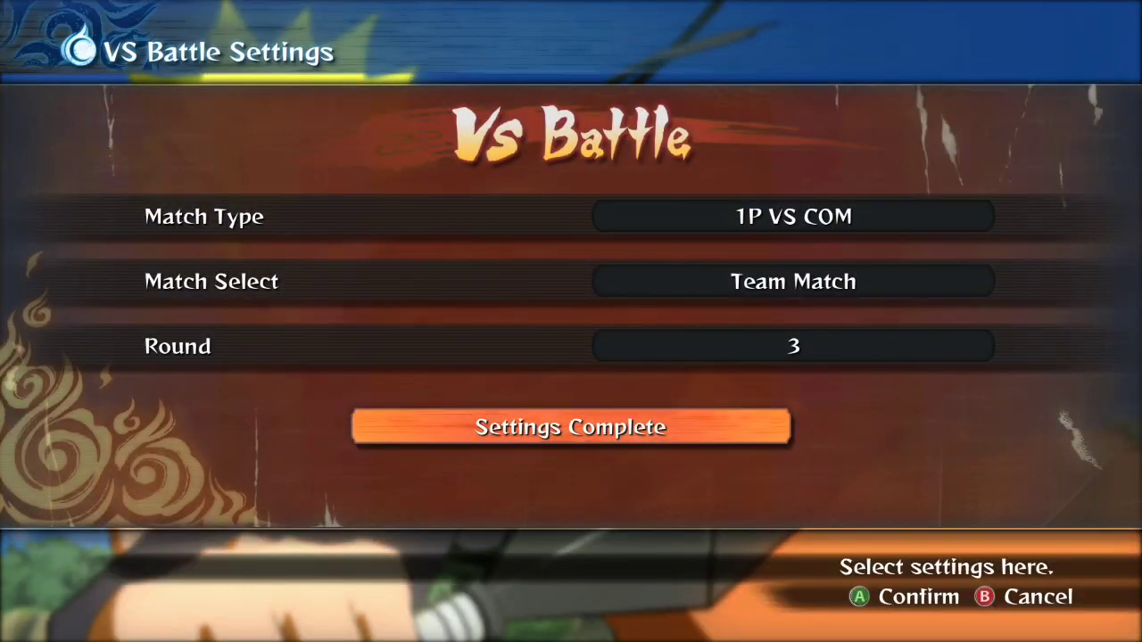
pyautogui.press('Return')
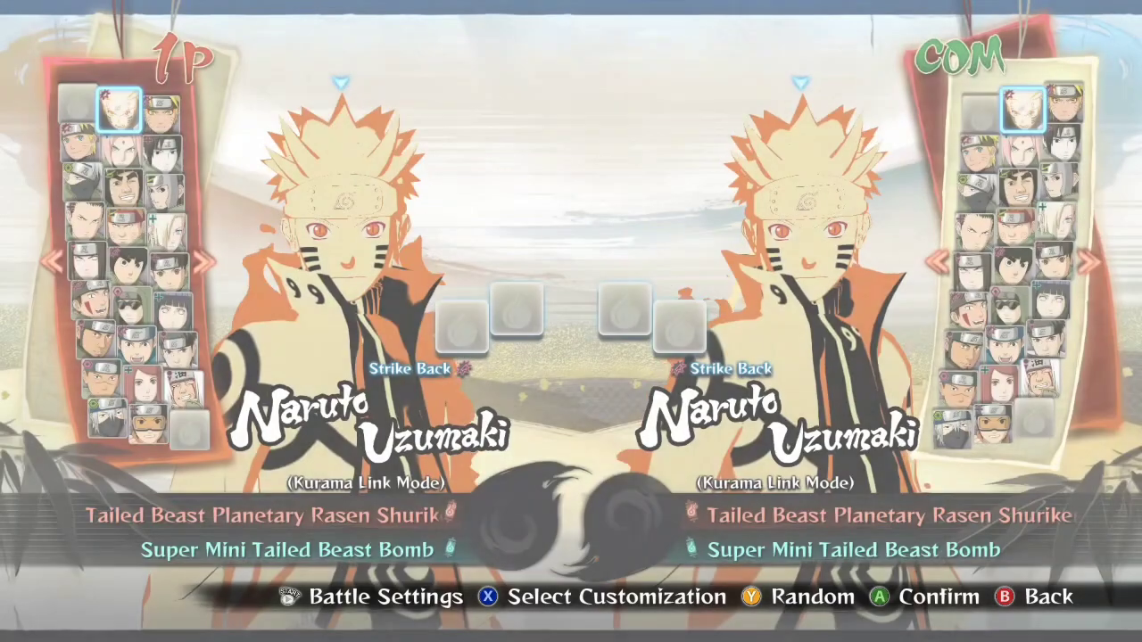
# Pick Naruto with supports against COM Gaara and move to the Lightning Desert stage.
pyautogui.press('Return')
pyautogui.press('Return')
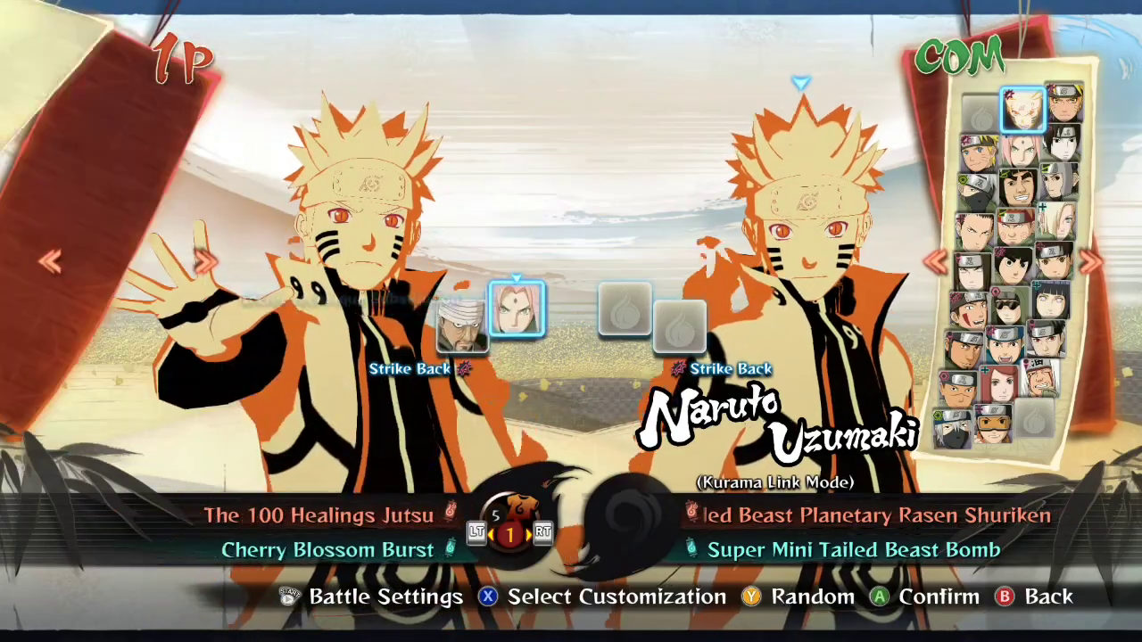
pyautogui.press('Escape')
pyautogui.press('Return')
pyautogui.press('Return')
pyautogui.press('Return')
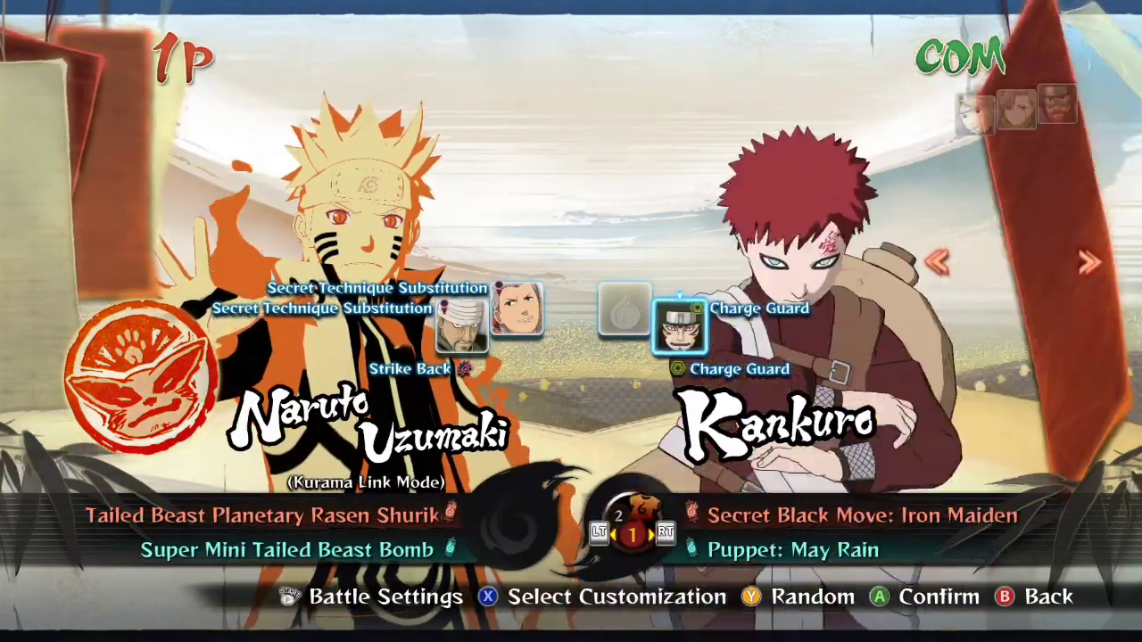
pyautogui.press('Left')
pyautogui.press('Left')
pyautogui.press('Return')
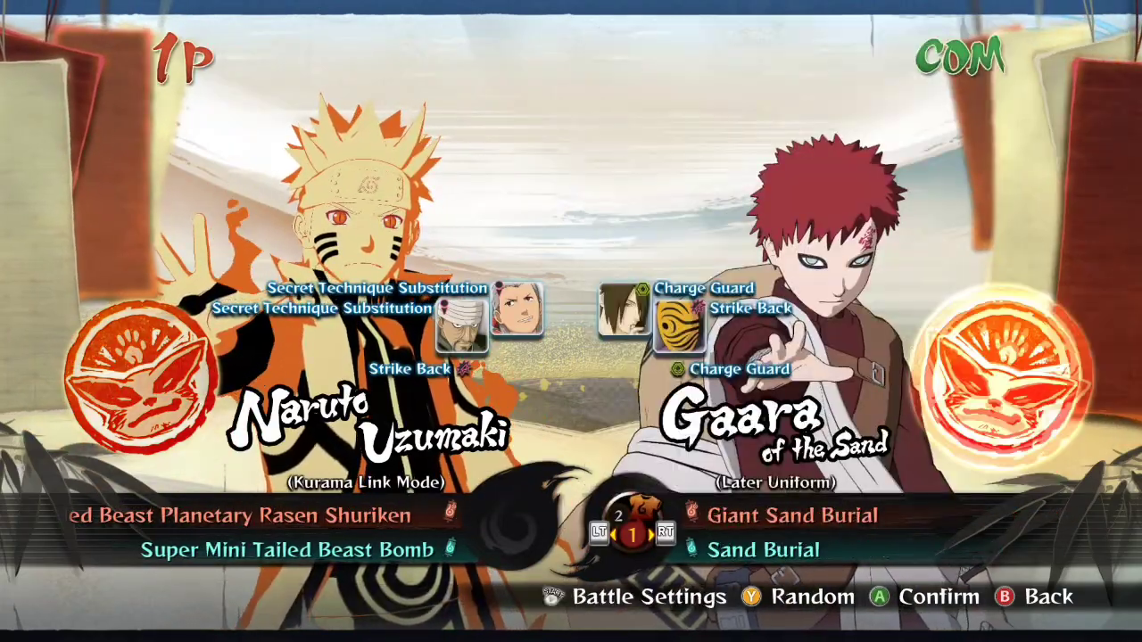
pyautogui.press('Return')
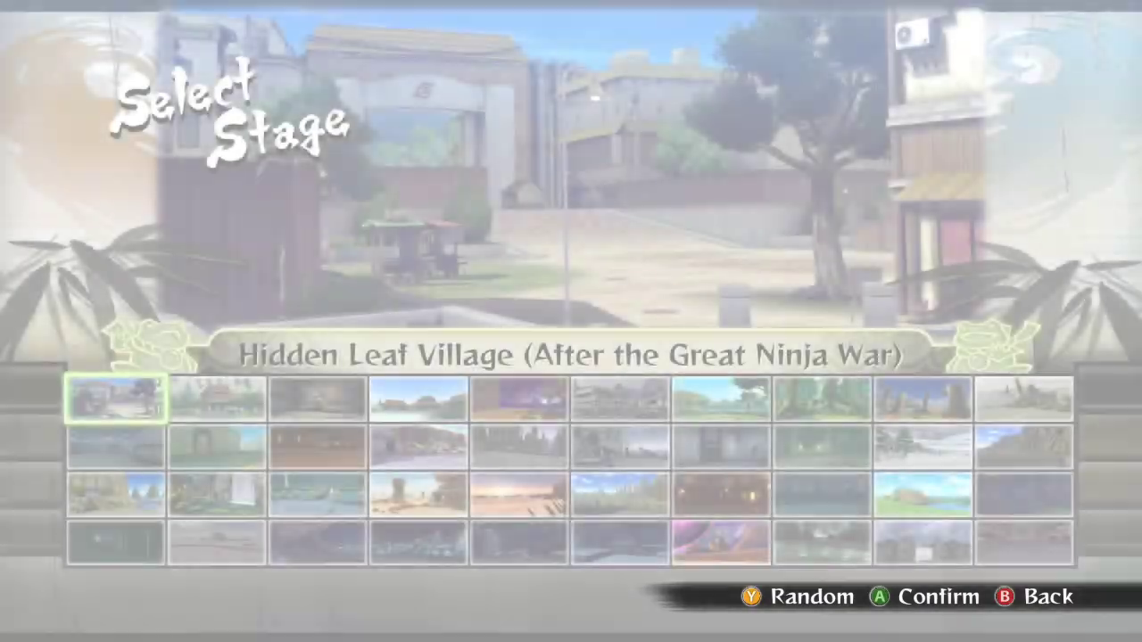
pyautogui.press('Down')
pyautogui.press('Right')
pyautogui.press('Right')
pyautogui.press('Right')
pyautogui.press('Right')
pyautogui.press('Return')
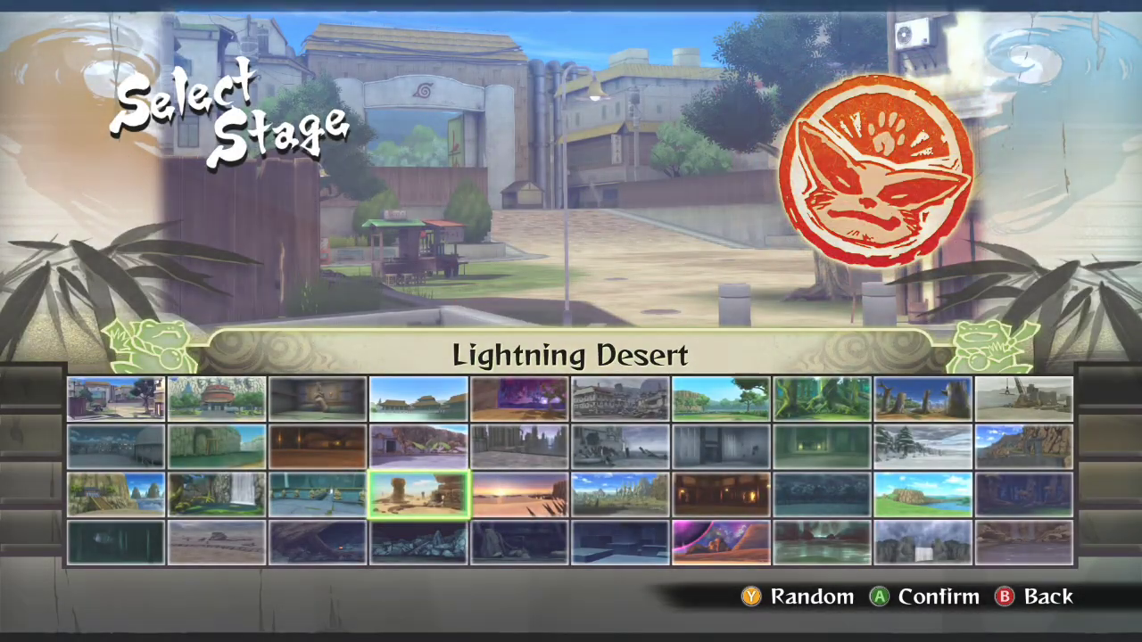